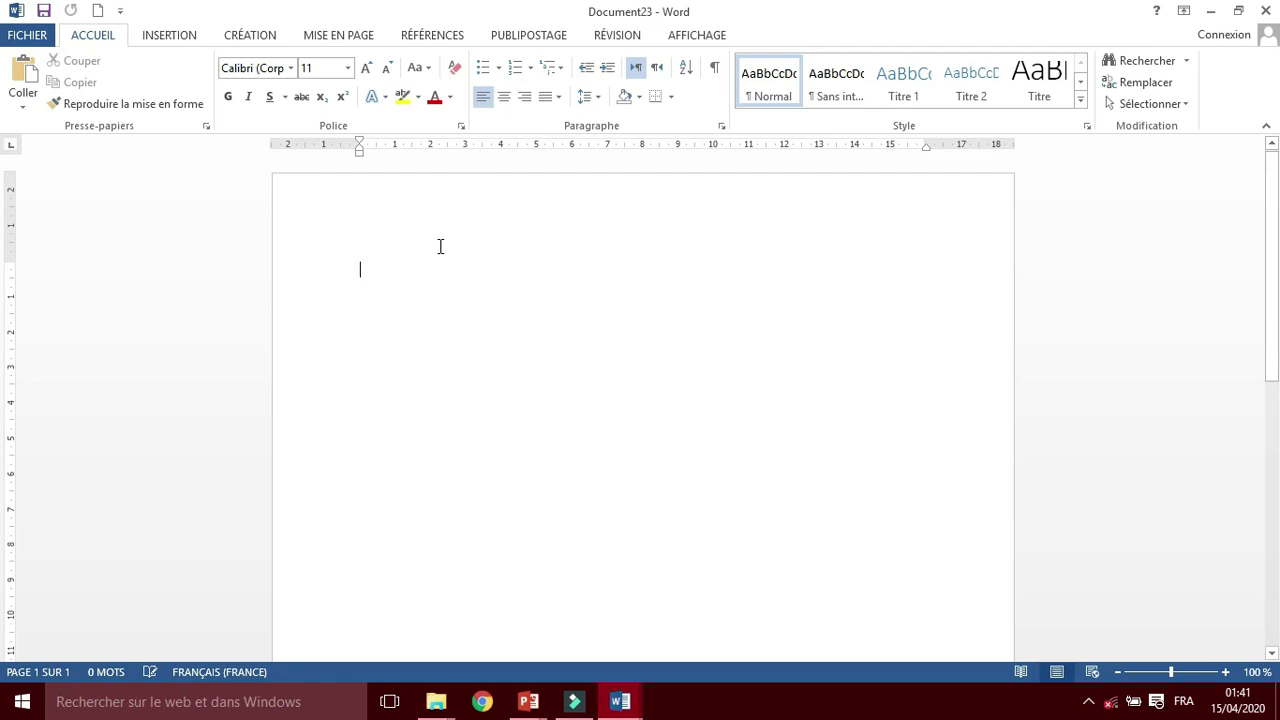
{"action": "left_click", "coordinate": [431, 240]}
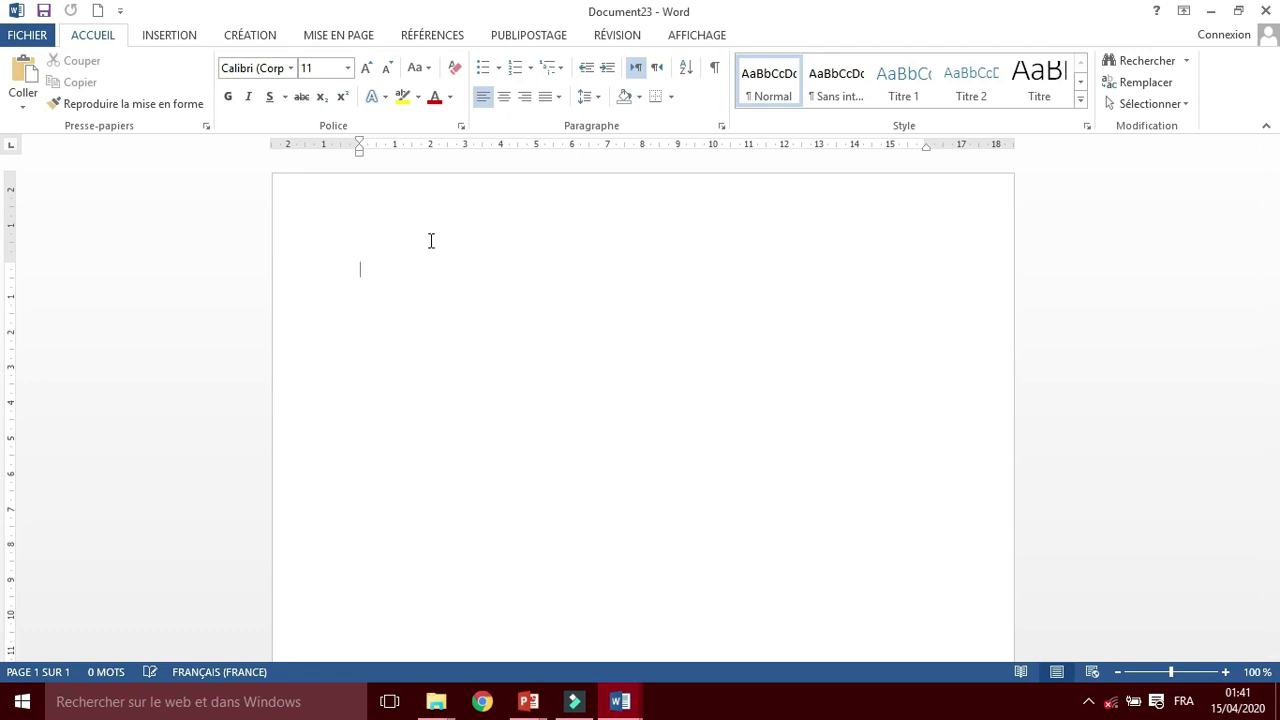
{"action": "double_click", "coordinate": [643, 287]}
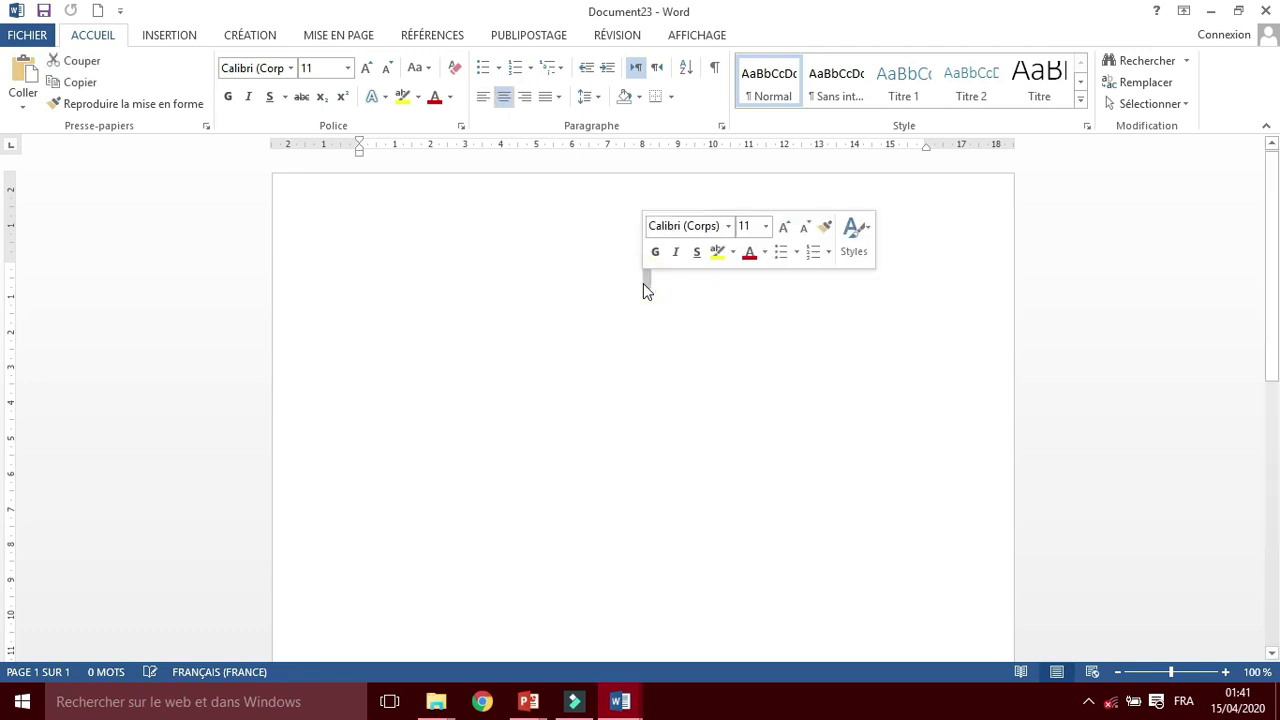
{"action": "left_click", "coordinate": [645, 302]}
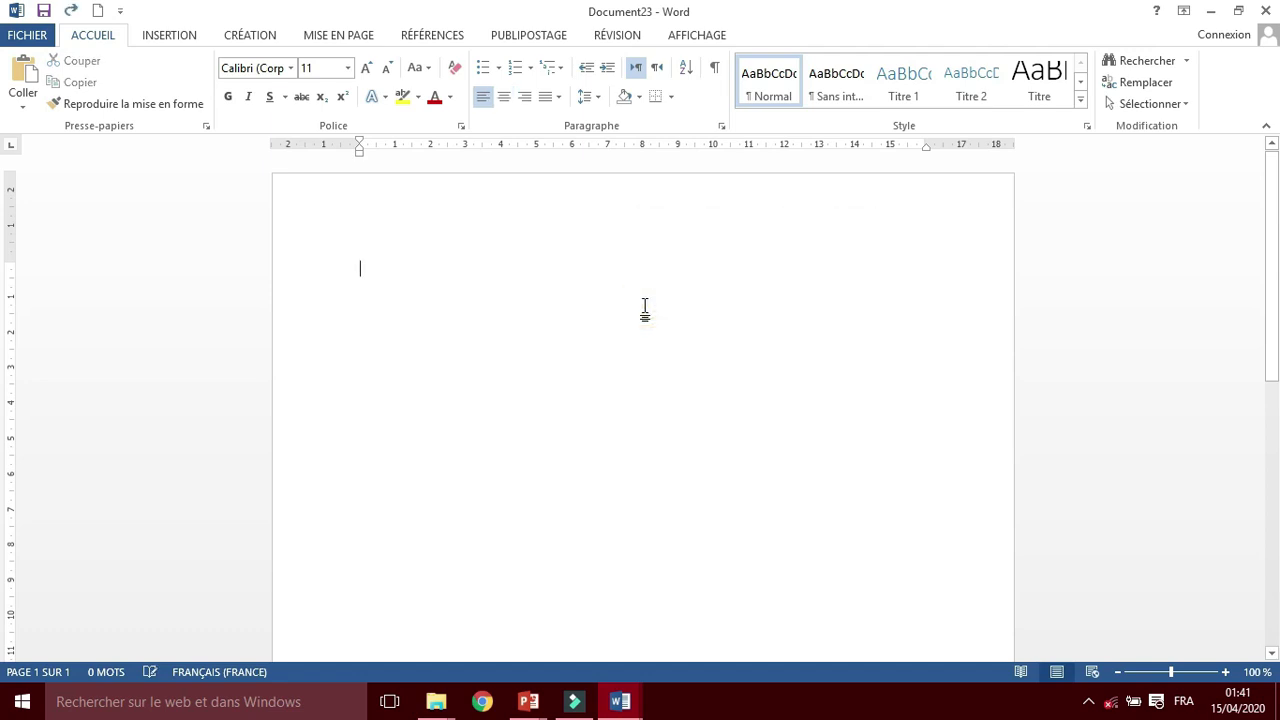
- Centre the empty paragraph and insert a table with four columns and four rows
{"action": "left_click", "coordinate": [510, 103]}
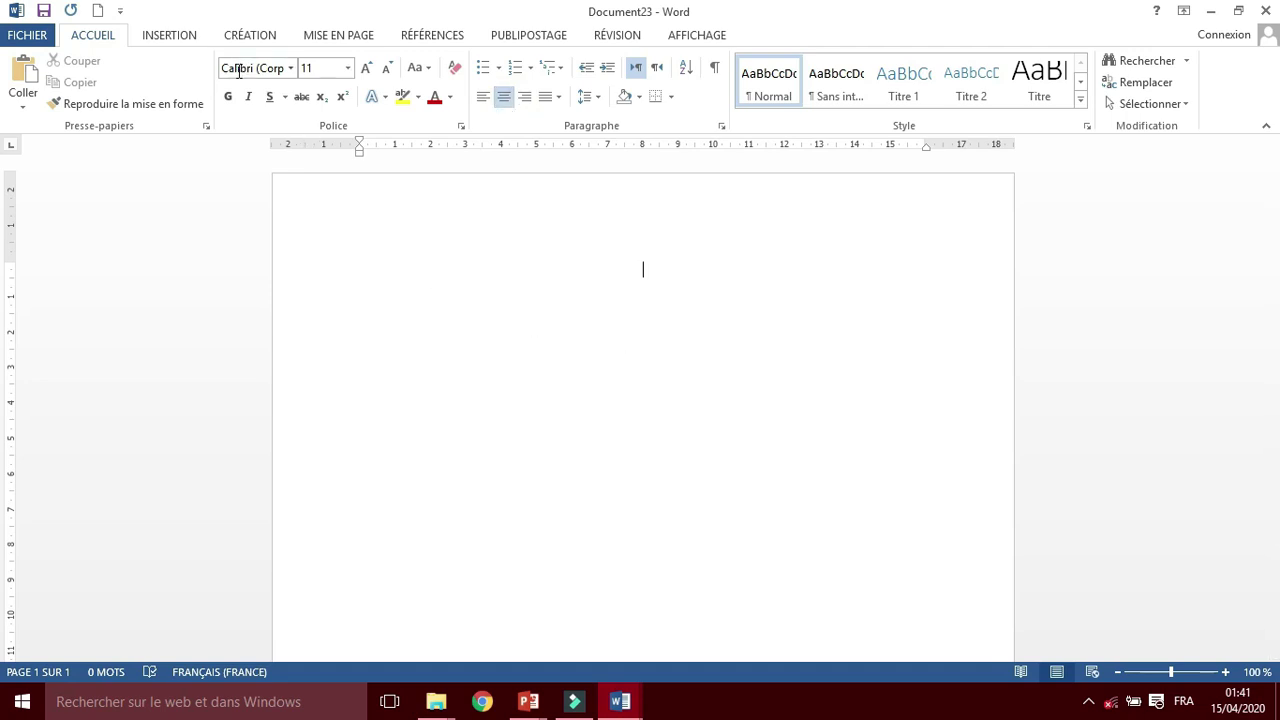
{"action": "left_click", "coordinate": [188, 40]}
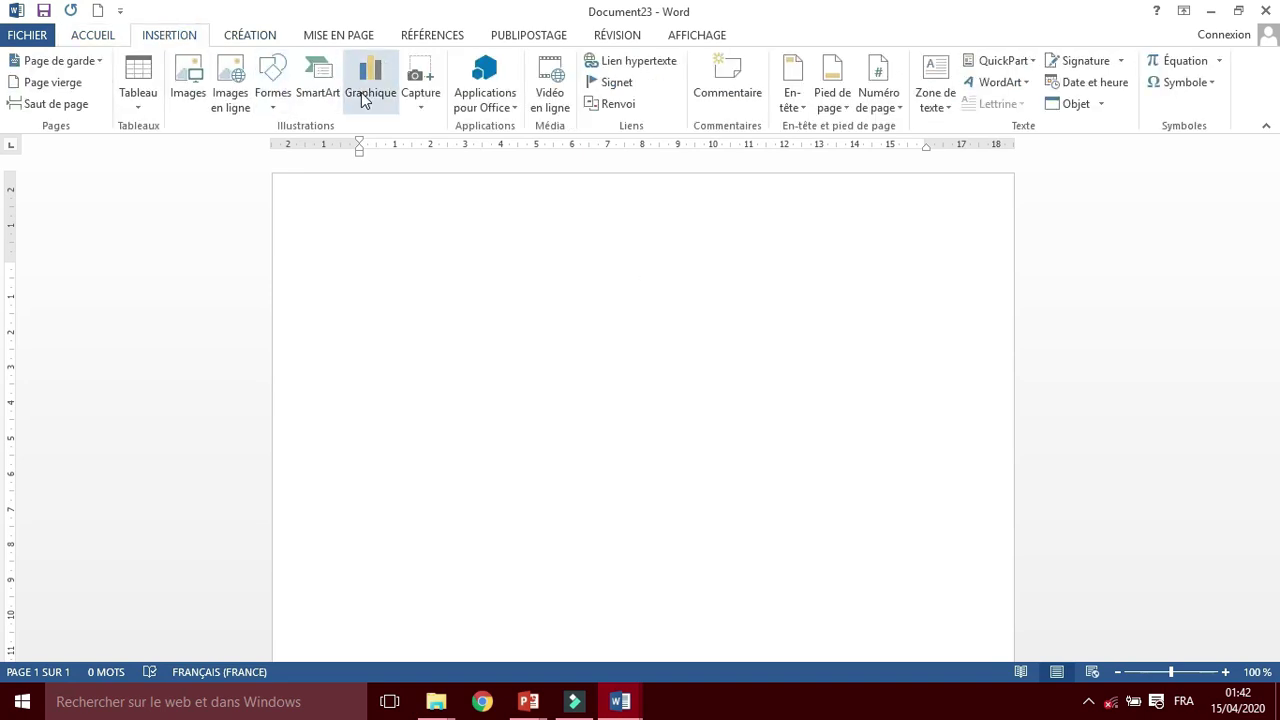
{"action": "left_click", "coordinate": [141, 97]}
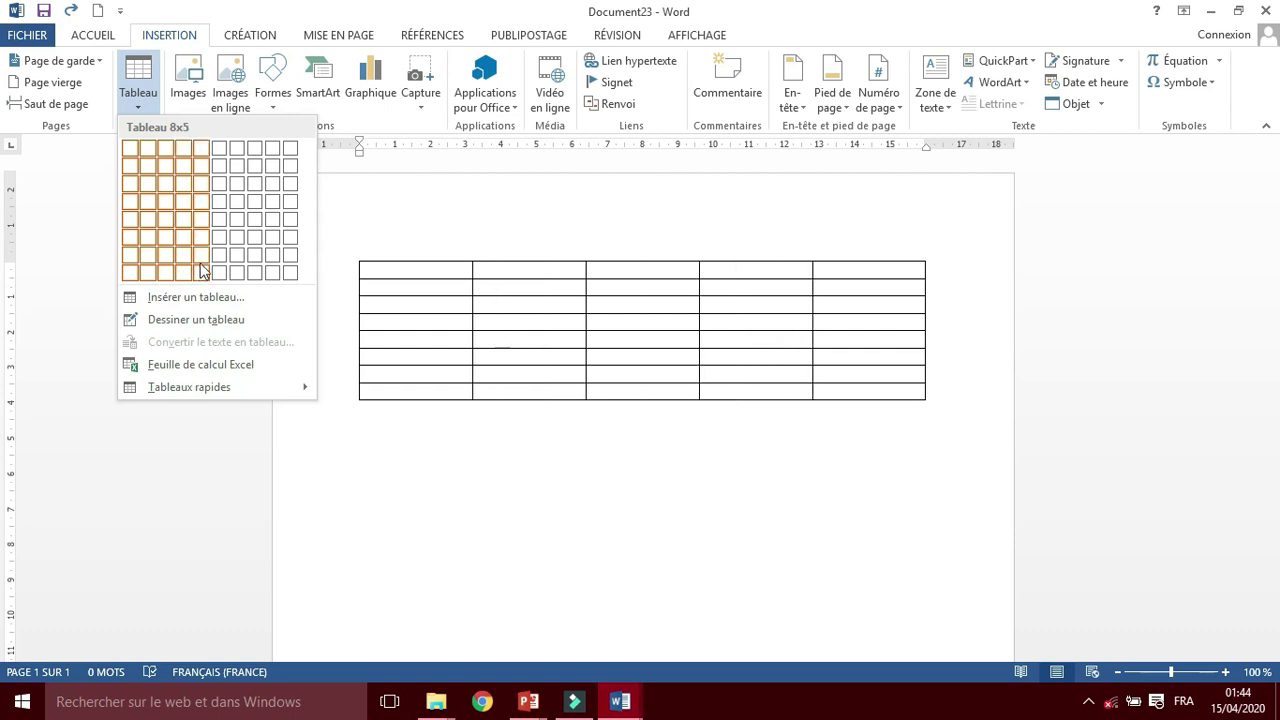
{"action": "left_click", "coordinate": [187, 207]}
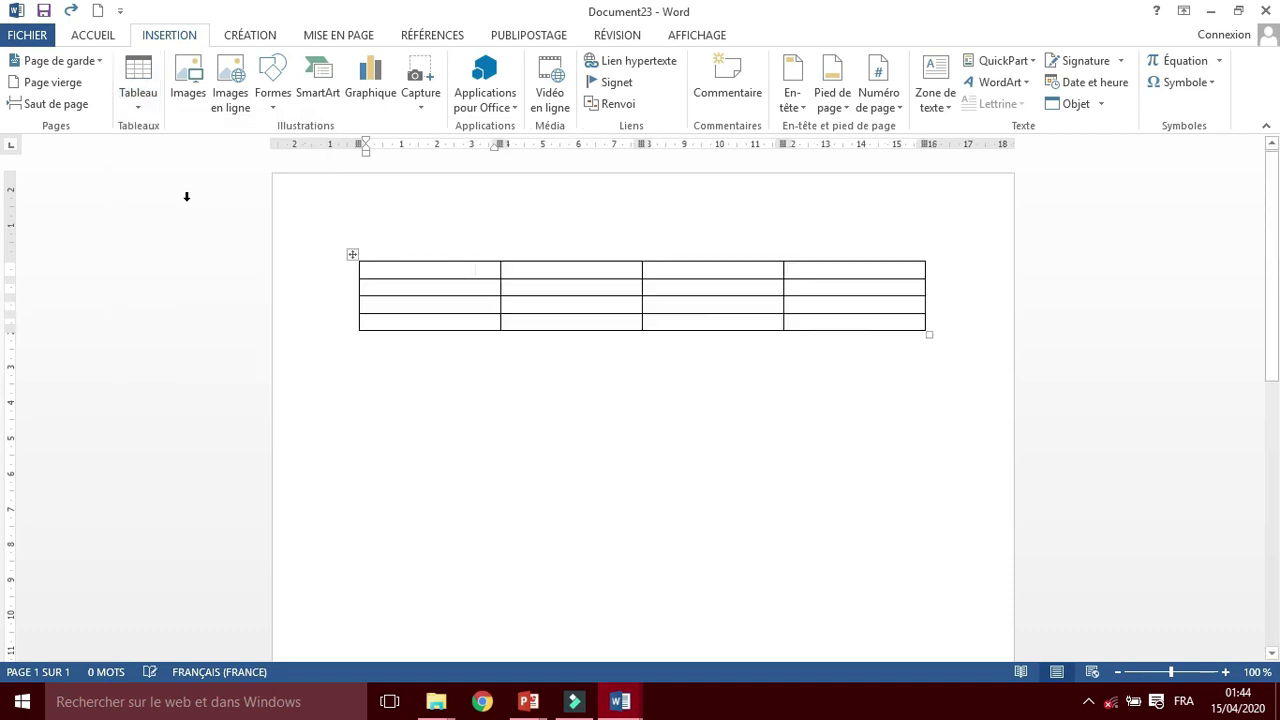
{"action": "left_click", "coordinate": [186, 196]}
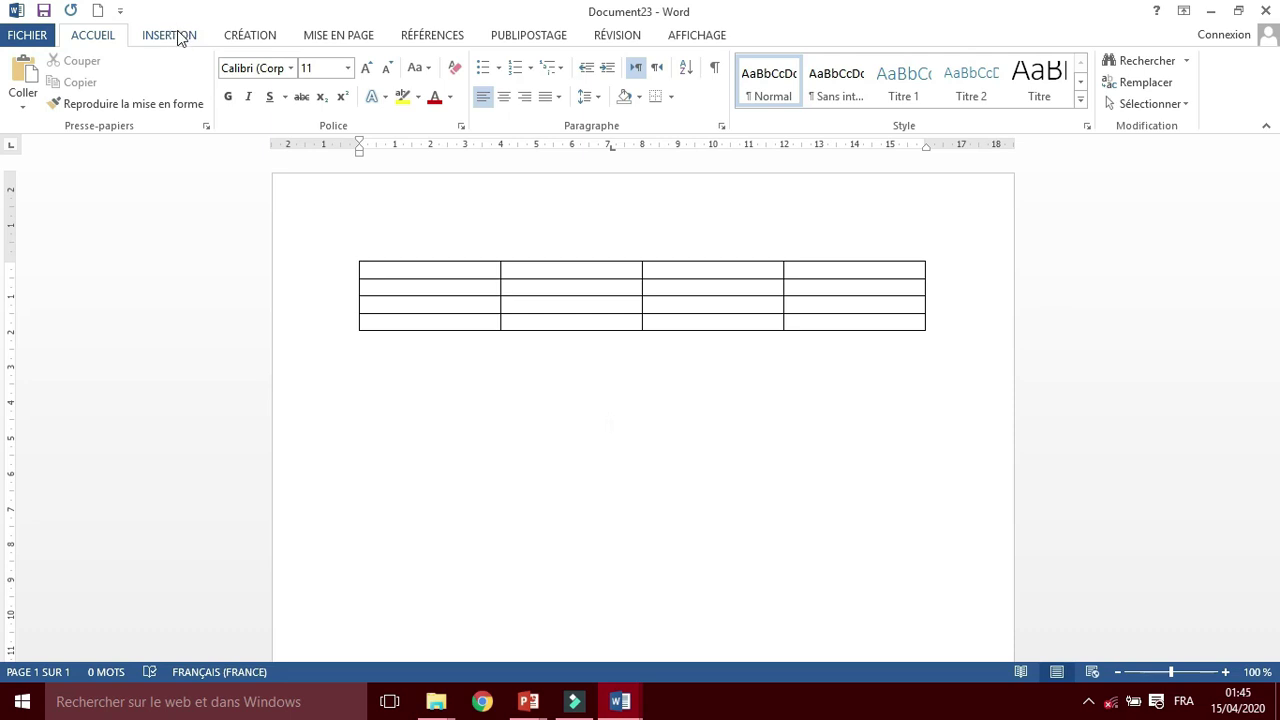
- Insert a second table of 12 columns and 20 rows below the first one by entering its dimensions
{"action": "left_click", "coordinate": [175, 35]}
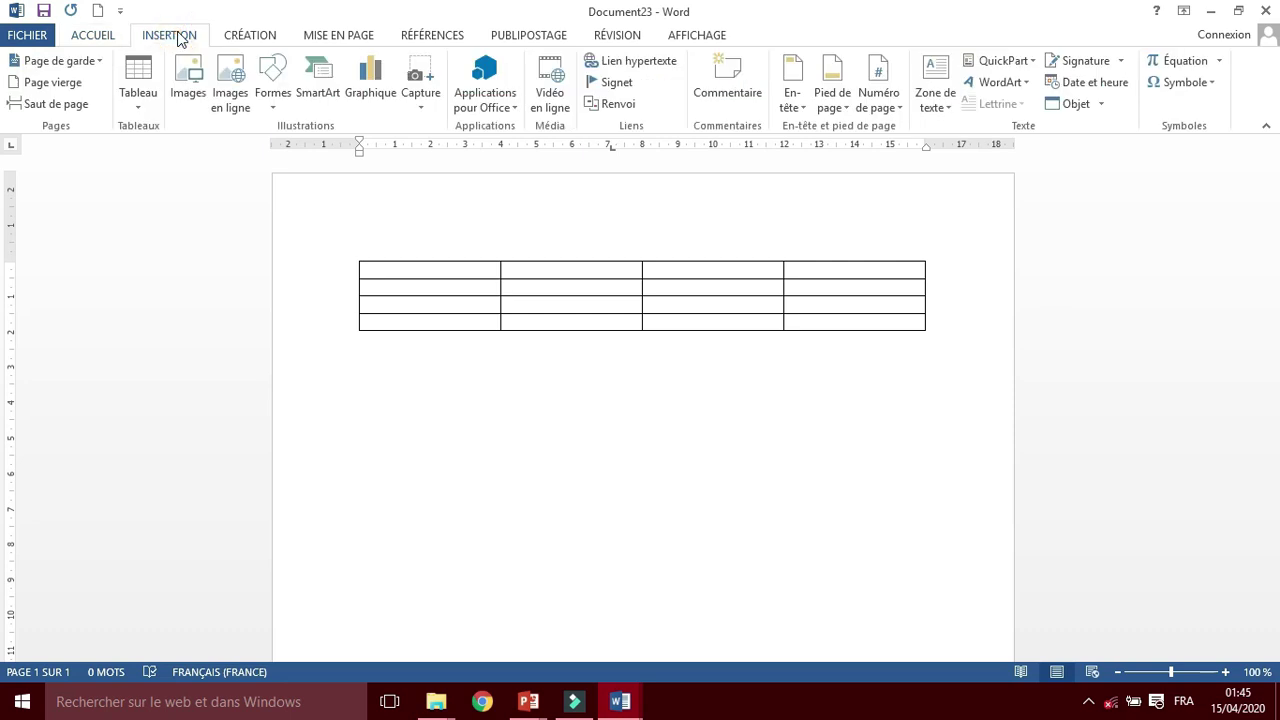
{"action": "left_click", "coordinate": [140, 96]}
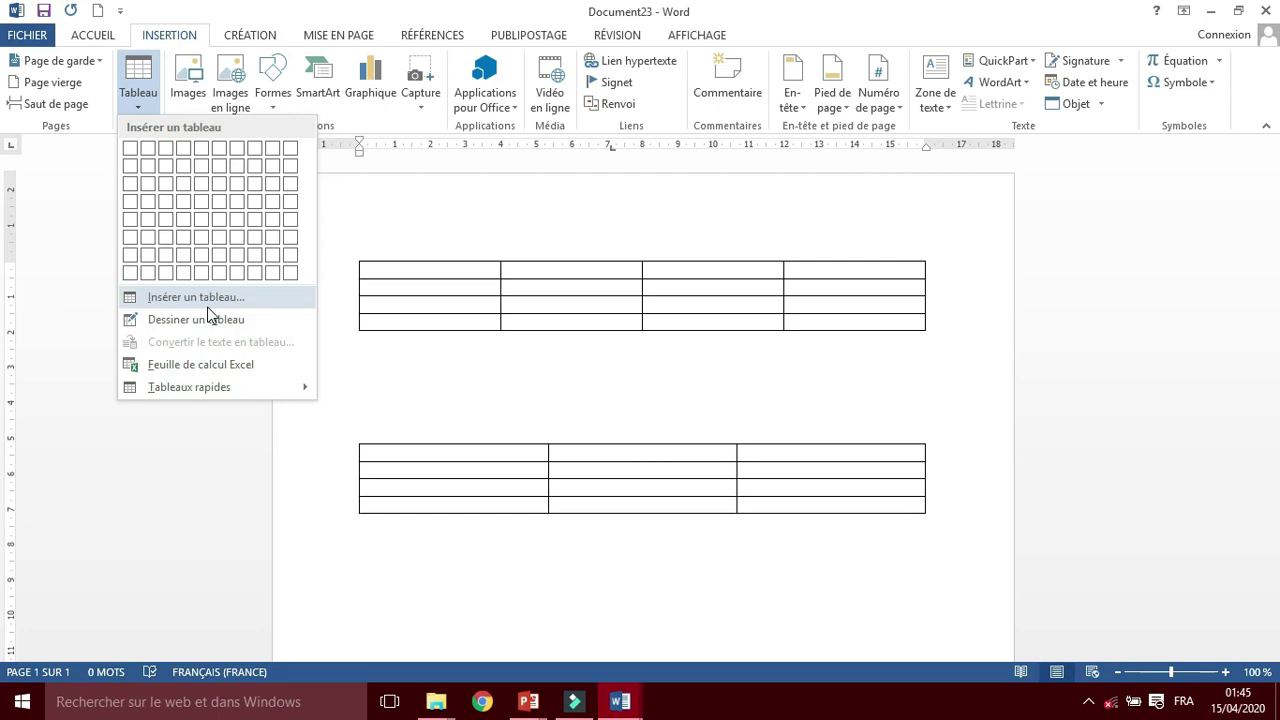
{"action": "left_click", "coordinate": [208, 306]}
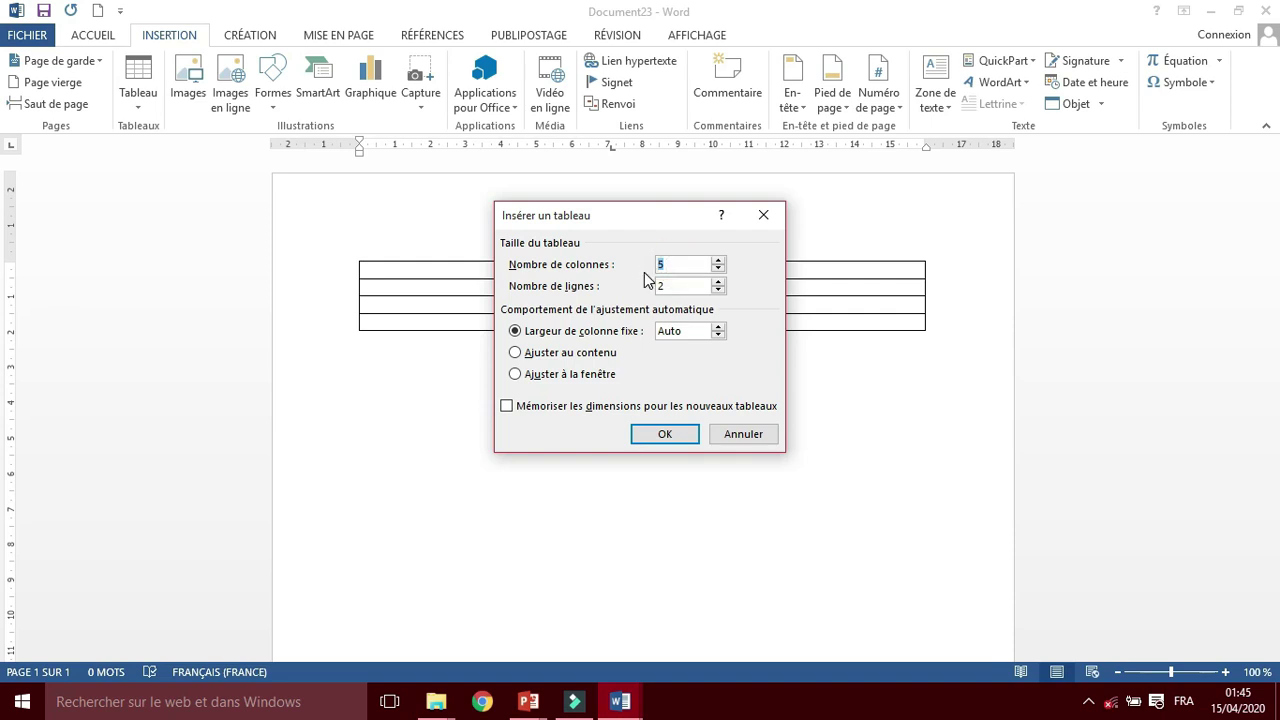
{"action": "type", "text": "1"}
{"action": "left_click", "coordinate": [673, 288]}
{"action": "left_click", "coordinate": [665, 434]}
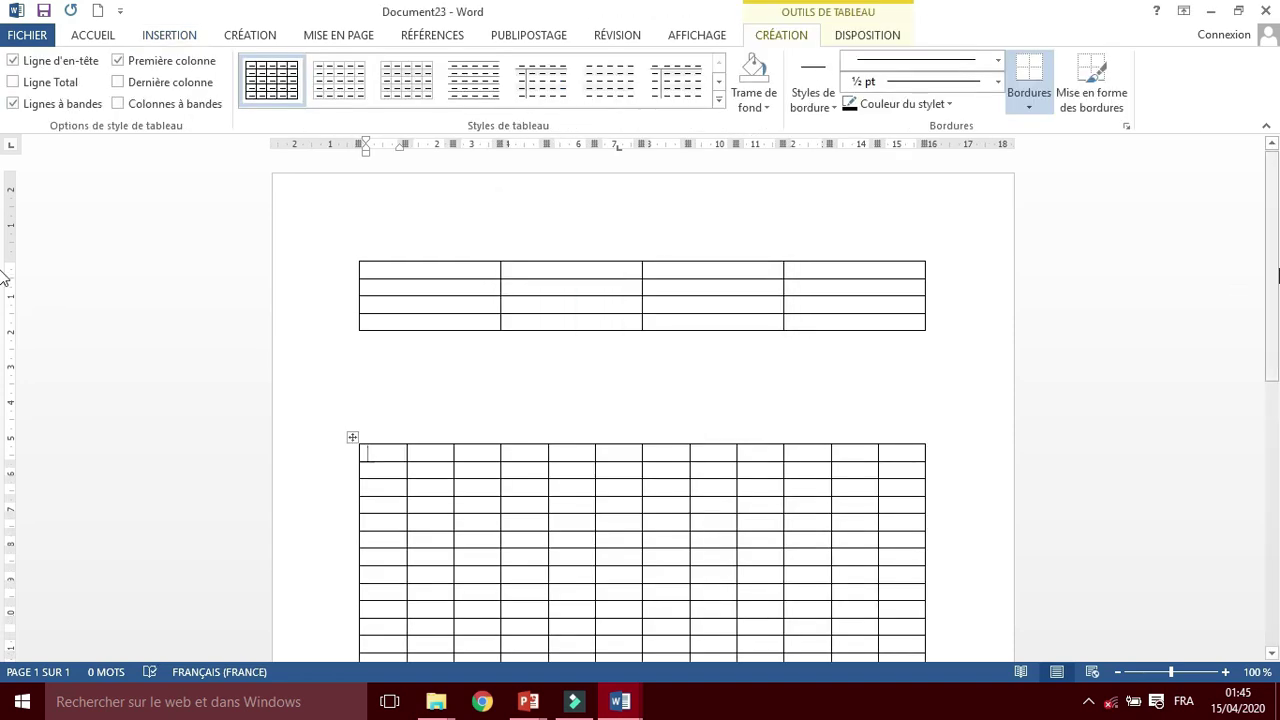
{"action": "scroll", "coordinate": [5, 430], "scroll_direction": "down", "scroll_amount": 7}
{"action": "scroll", "coordinate": [5, 428], "scroll_direction": "up", "scroll_amount": 3}
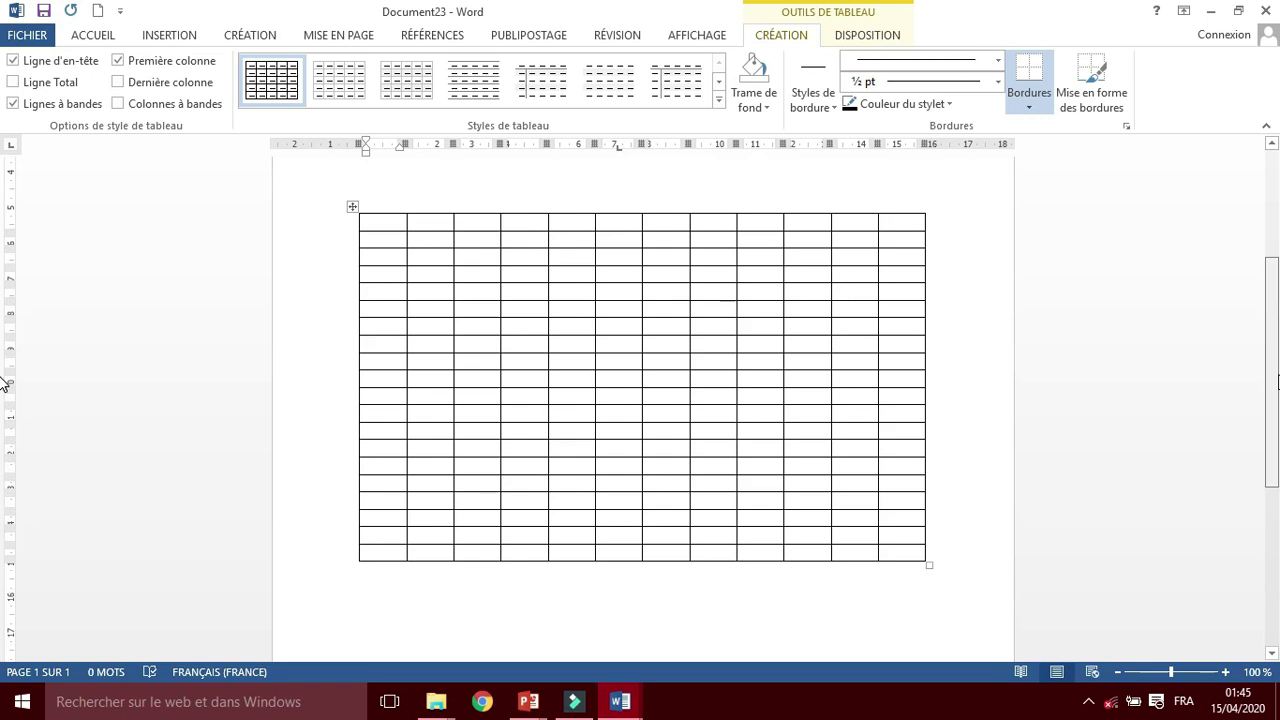
{"action": "scroll", "coordinate": [5, 385], "scroll_direction": "down", "scroll_amount": 1}
{"action": "scroll", "coordinate": [5, 385], "scroll_direction": "up", "scroll_amount": 2}
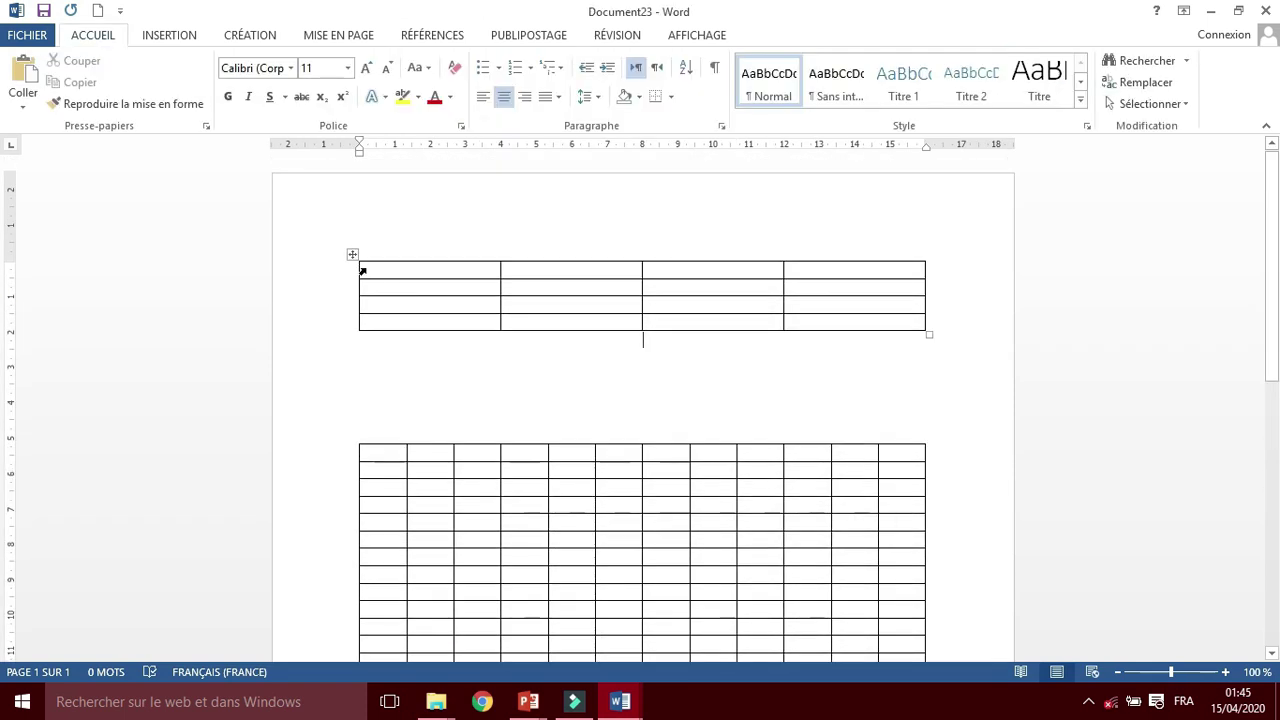
- Select the entire four-column table at the start of the page
{"action": "left_click", "coordinate": [351, 257]}
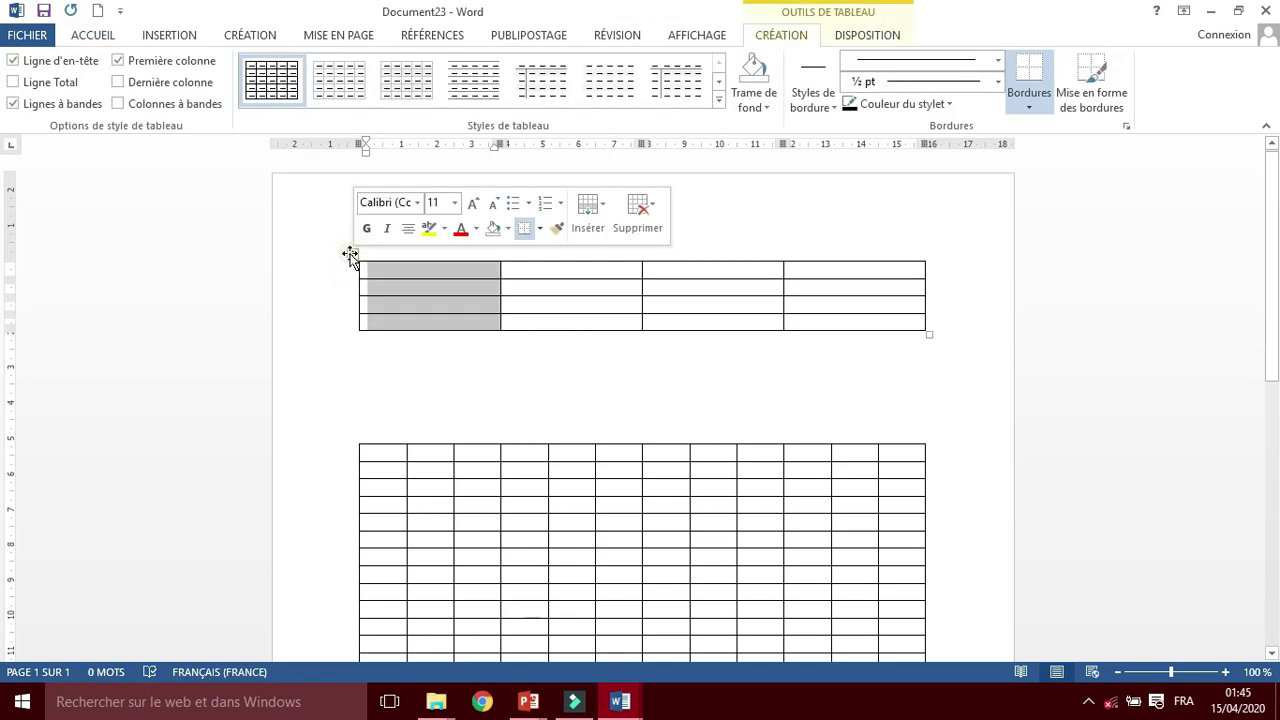
{"action": "left_click", "coordinate": [351, 257]}
{"action": "left_click", "coordinate": [370, 355]}
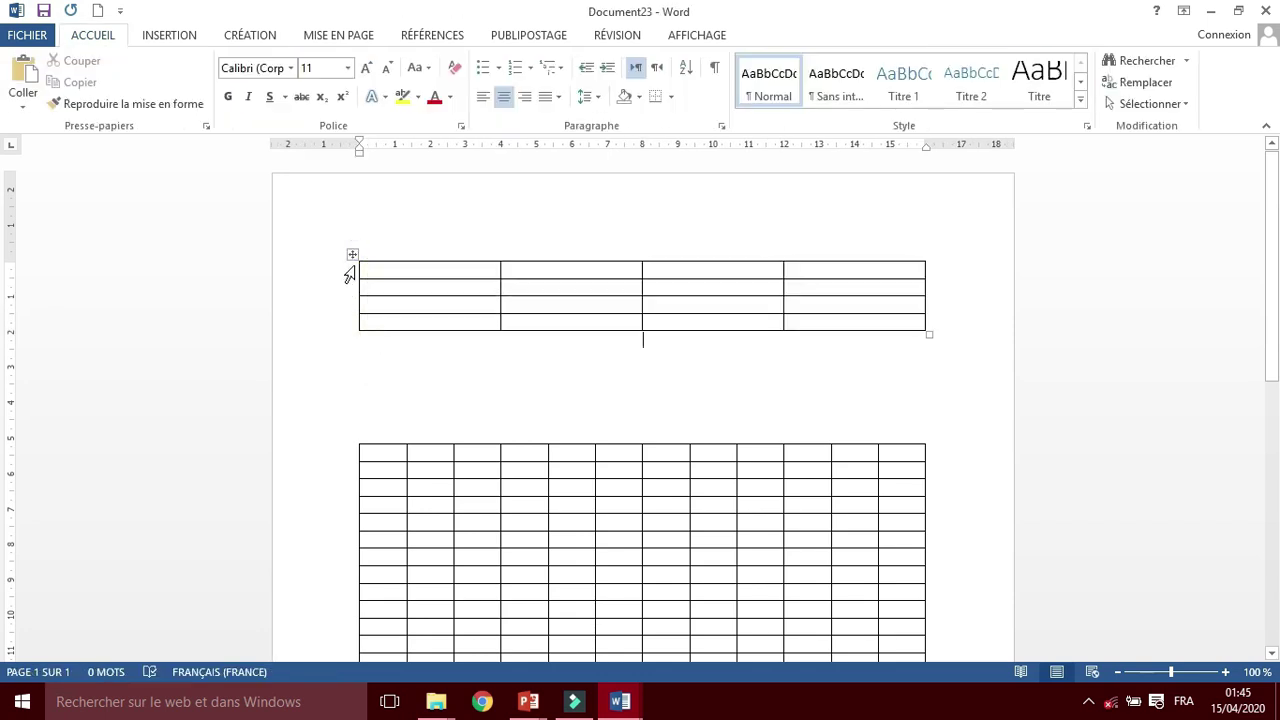
{"action": "left_click", "coordinate": [352, 255]}
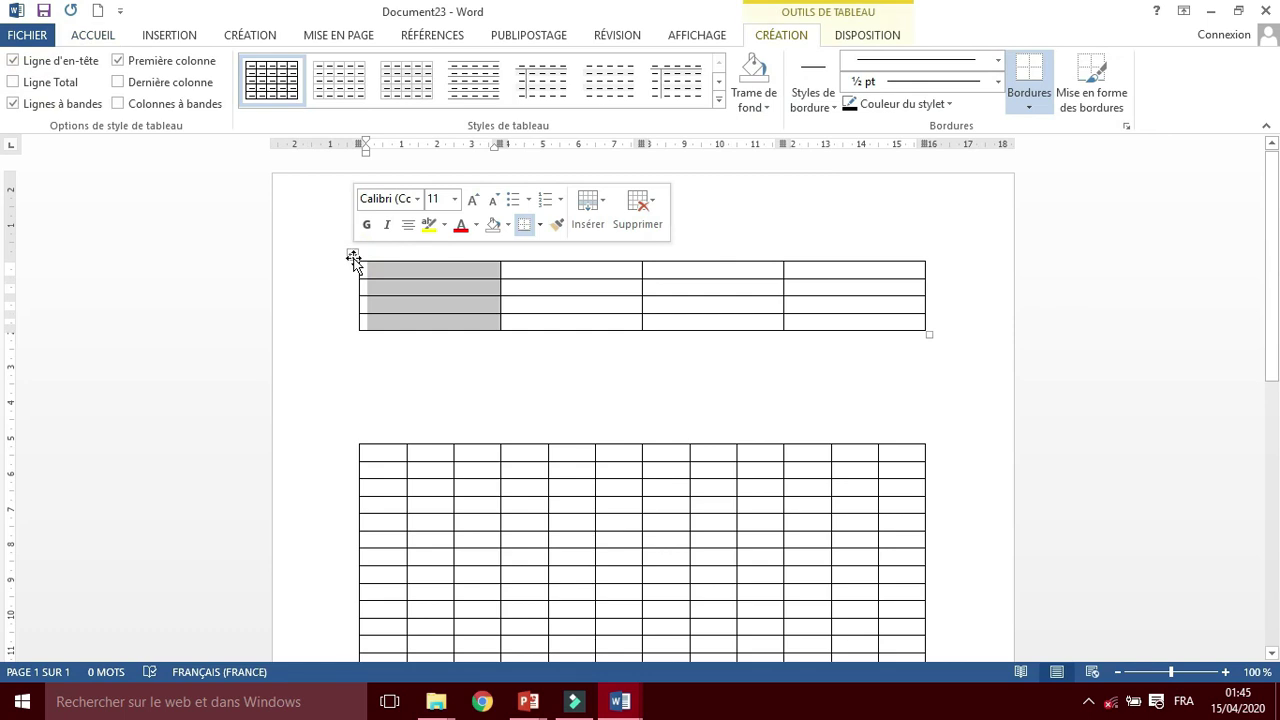
{"action": "left_click", "coordinate": [354, 259]}
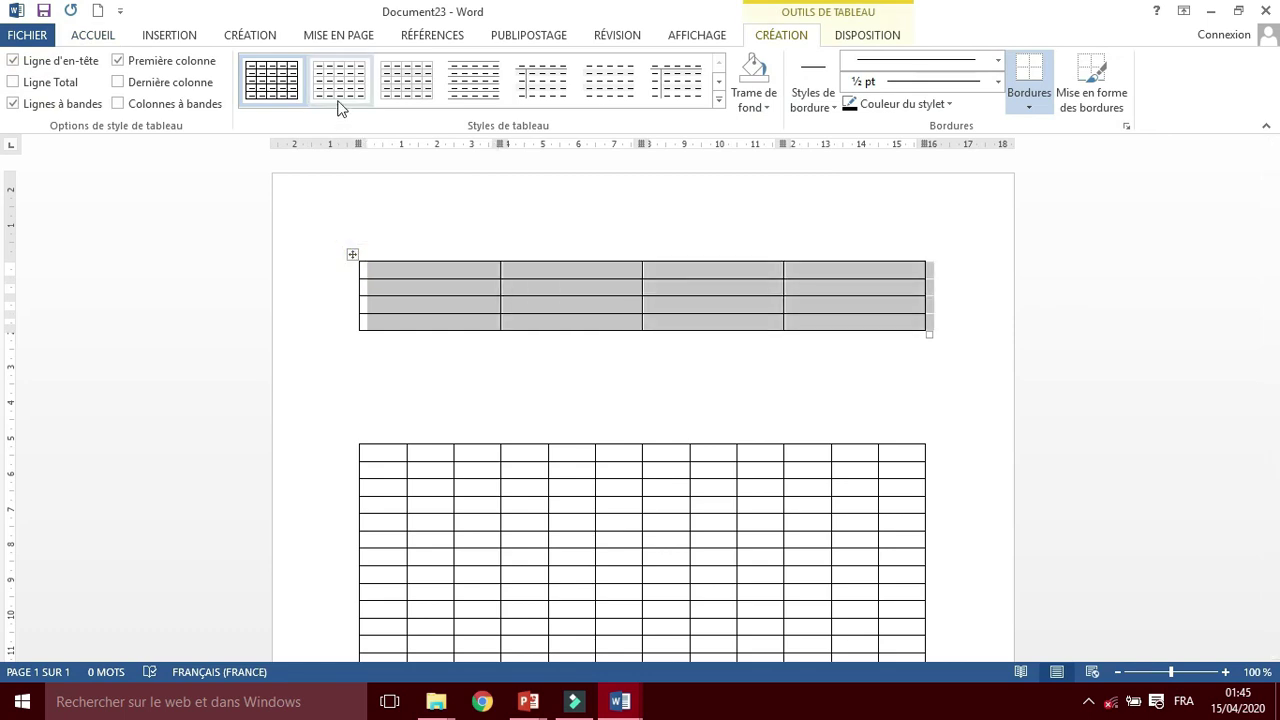
- Try several plain table styles on the selected four-column table
{"action": "left_click", "coordinate": [423, 101]}
{"action": "left_click", "coordinate": [466, 103]}
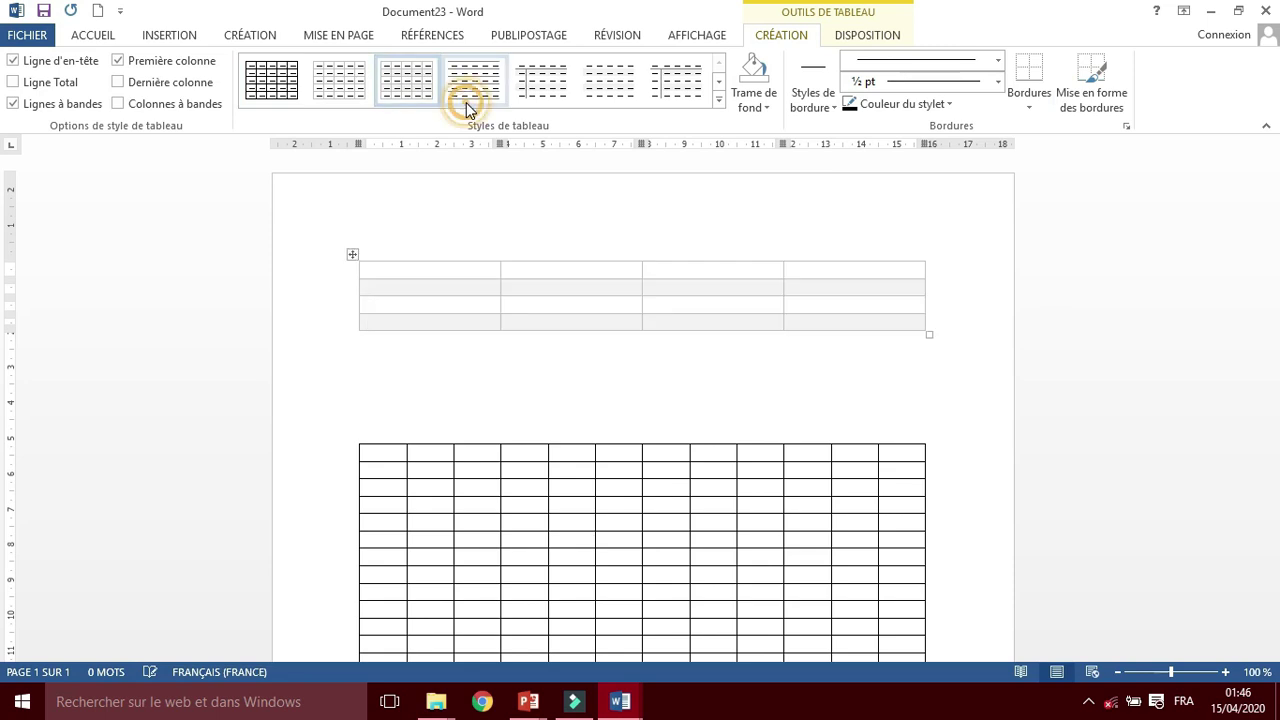
{"action": "left_click", "coordinate": [523, 104]}
{"action": "left_click", "coordinate": [623, 100]}
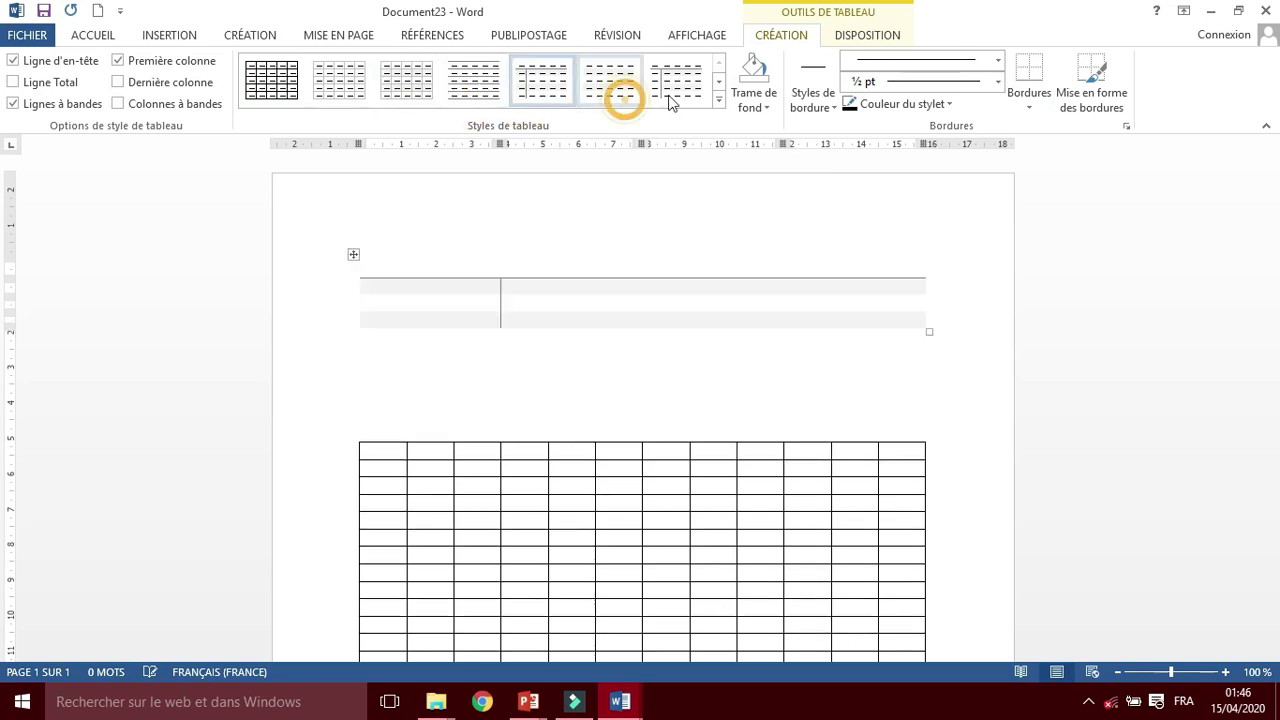
{"action": "left_click", "coordinate": [677, 100]}
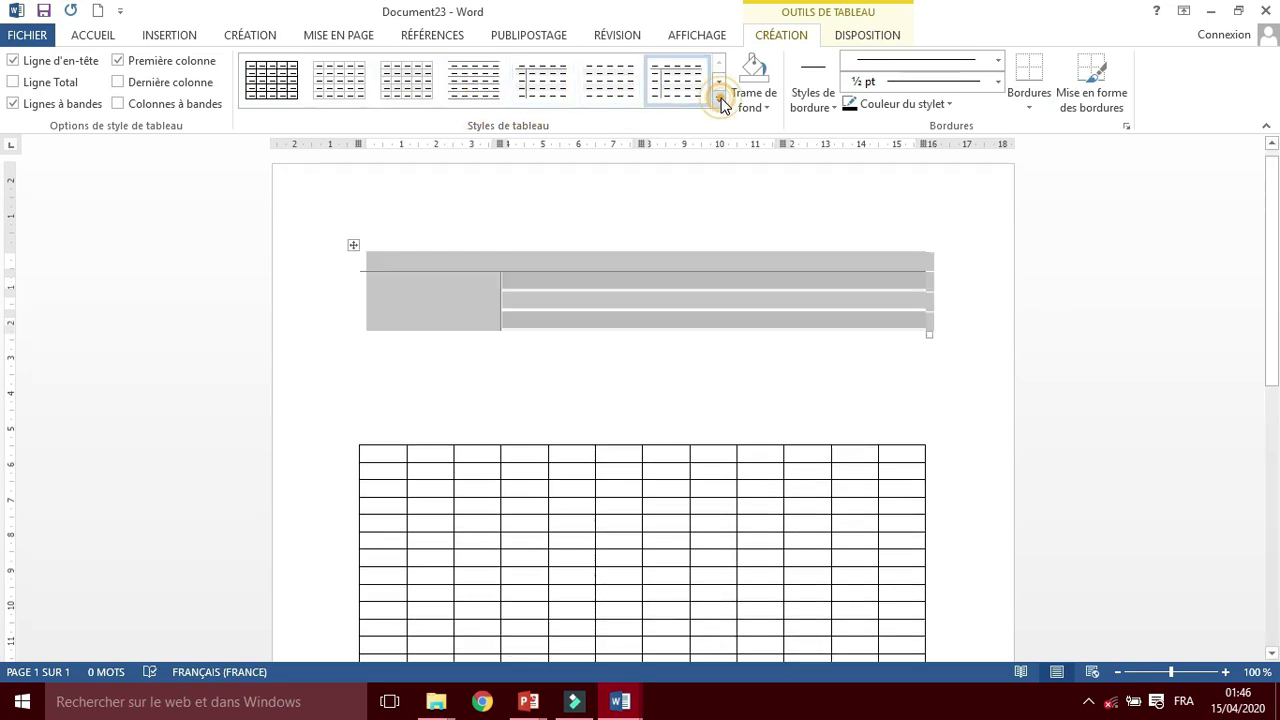
- Apply the gold grid style with a solid header row and banded rows to the four-column table
{"action": "left_click", "coordinate": [719, 100]}
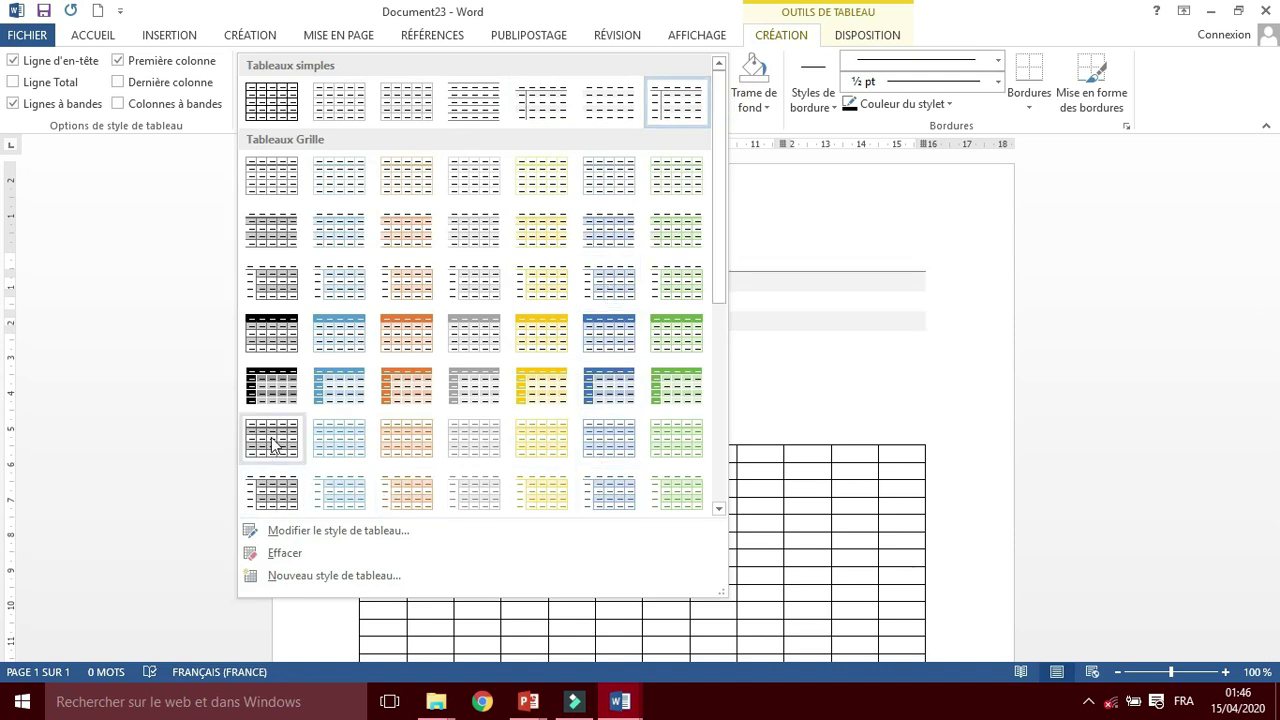
{"action": "left_click", "coordinate": [547, 345]}
{"action": "left_click", "coordinate": [457, 394]}
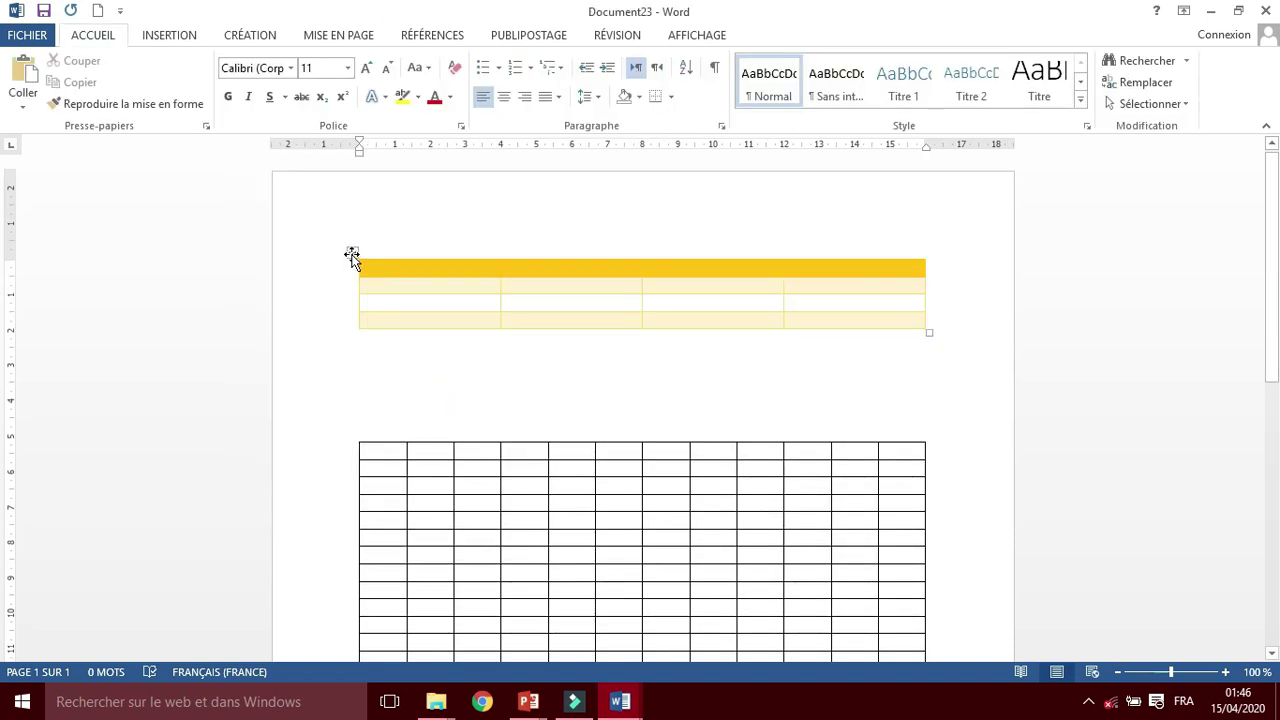
- Enter "Ecole" in the first header cell of the gold table and move to the next cell
{"action": "left_click", "coordinate": [410, 267]}
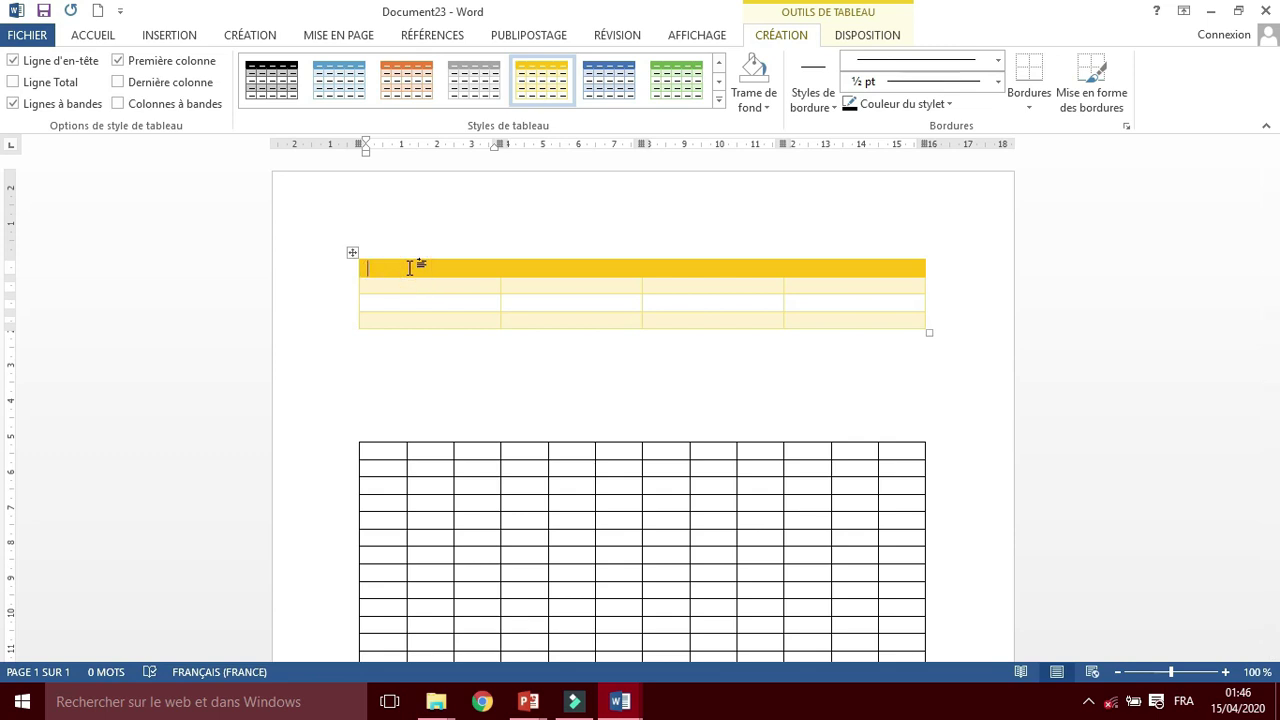
{"action": "type", "text": "d"}
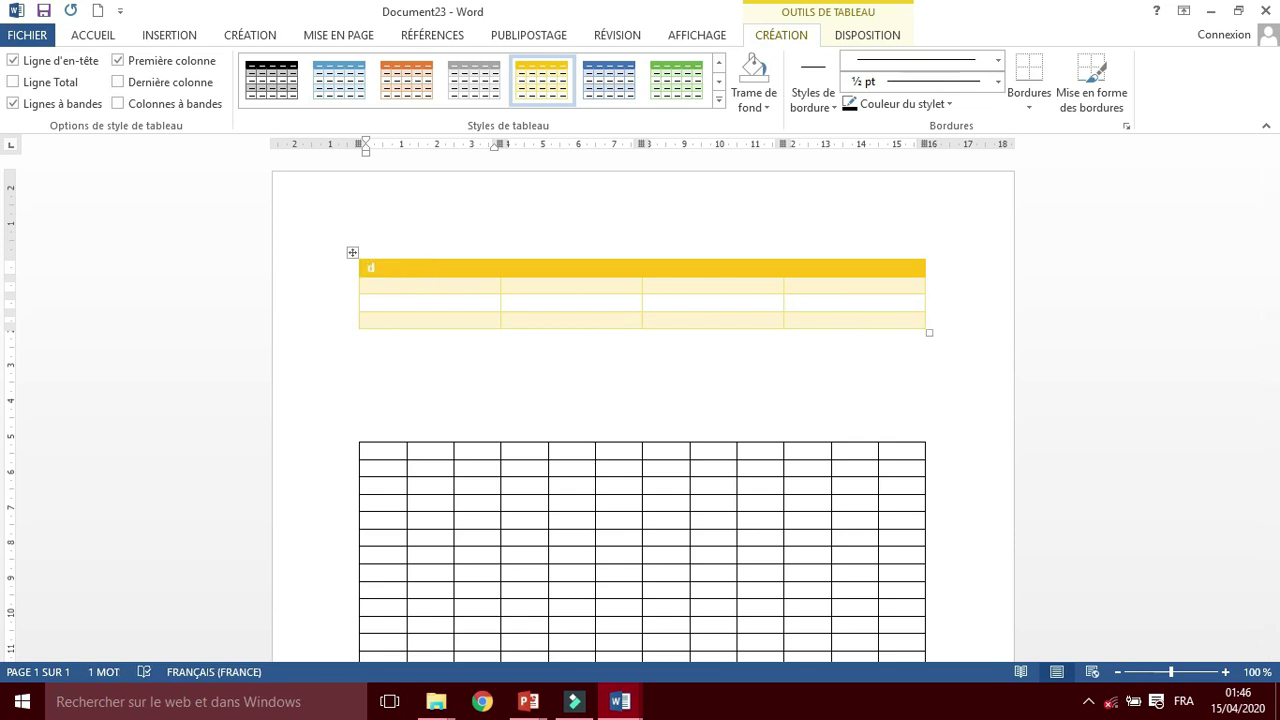
{"action": "key", "text": "BackSpace"}
{"action": "type", "text": "ecole"}
{"action": "key", "text": "Tab"}
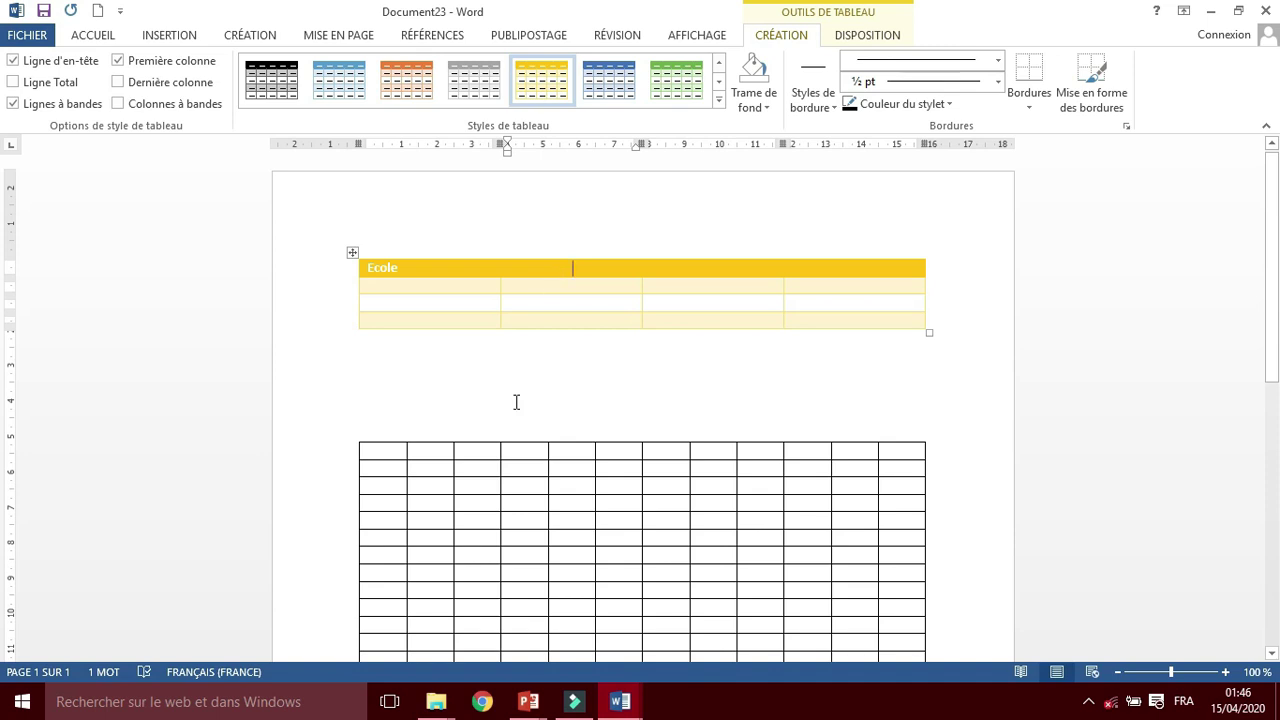
- Select the whole gold table and delete it from the document
{"action": "left_click", "coordinate": [477, 394]}
{"action": "left_click_drag", "start_coordinate": [405, 265], "coordinate": [384, 263]}
{"action": "left_click", "coordinate": [352, 253]}
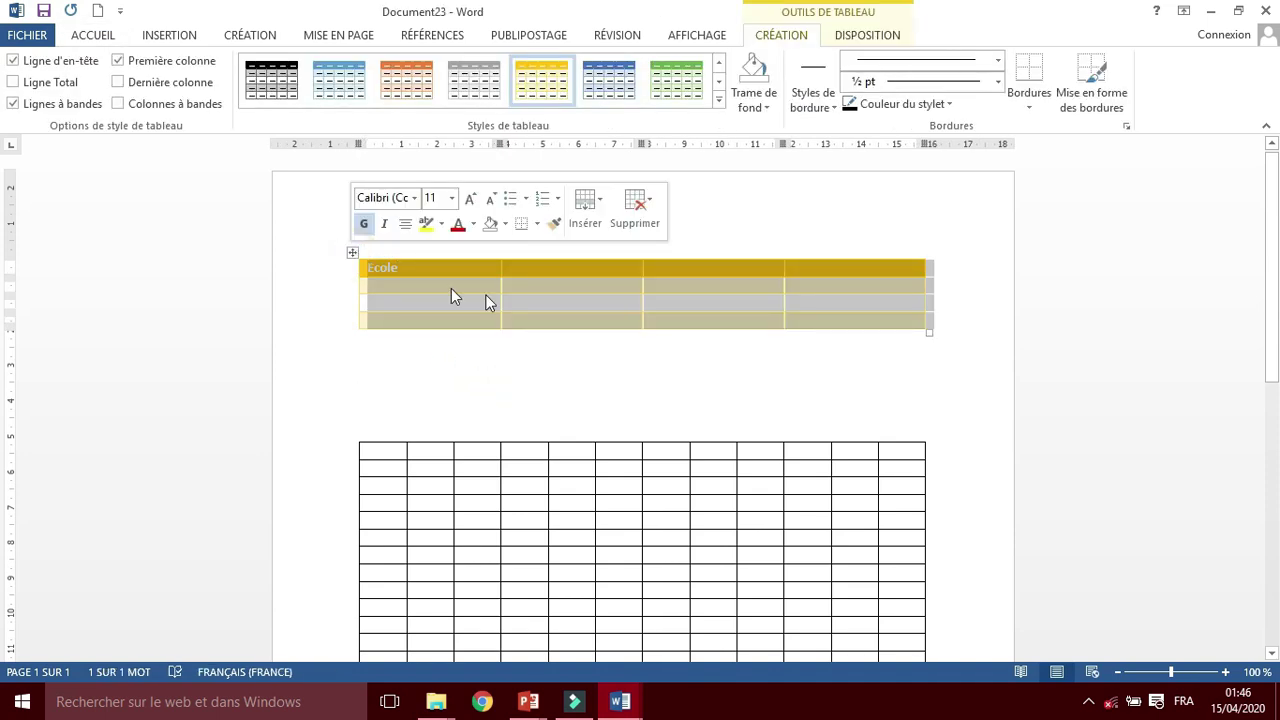
{"action": "left_click", "coordinate": [353, 254]}
{"action": "right_click", "coordinate": [353, 254]}
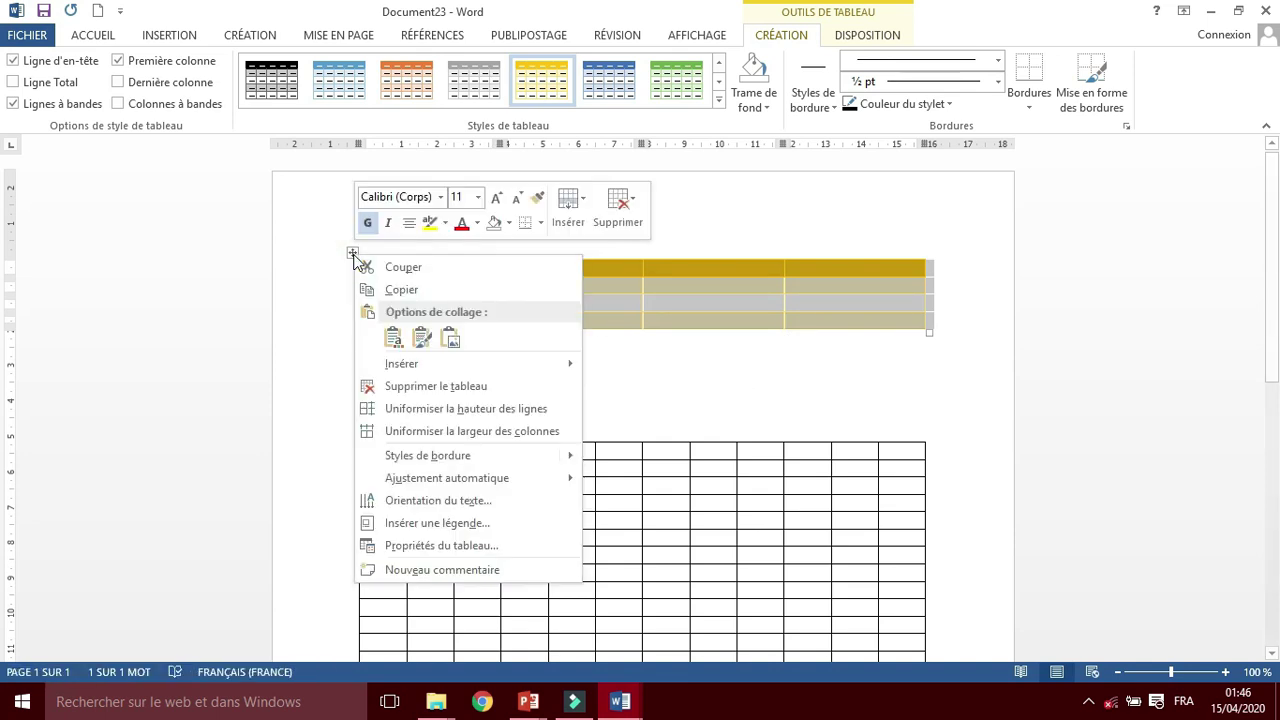
{"action": "left_click", "coordinate": [450, 390]}
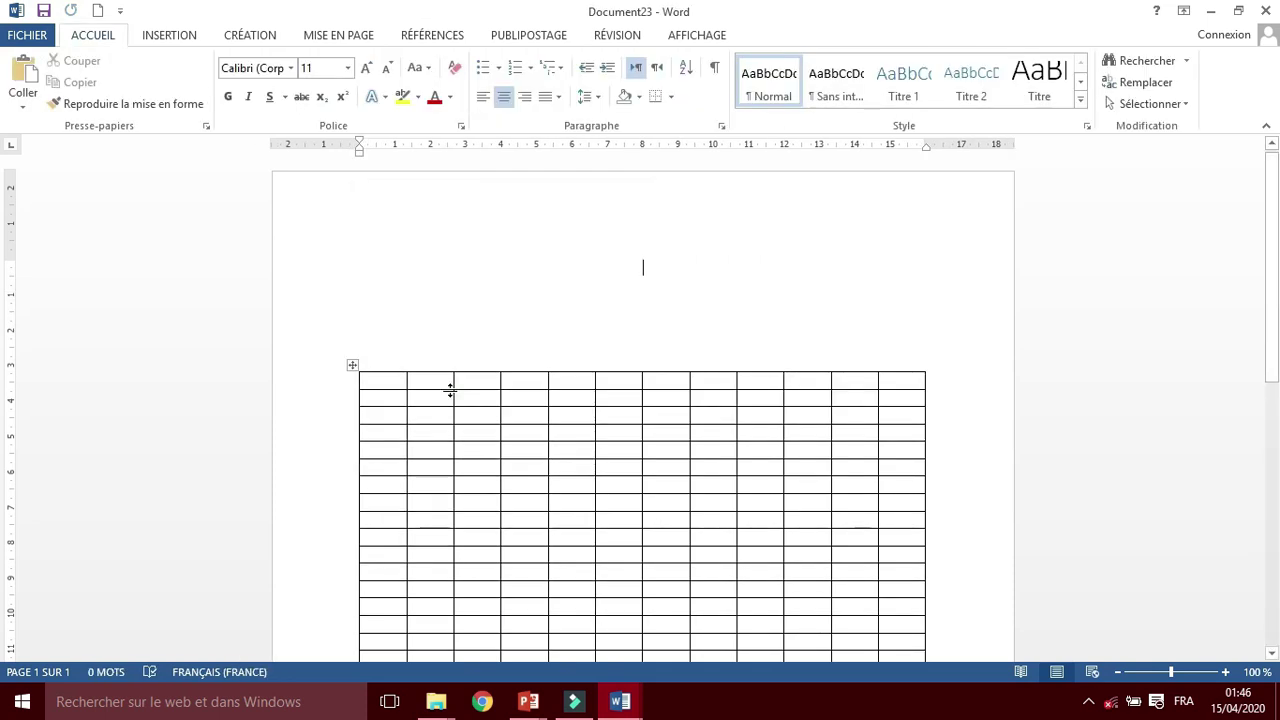